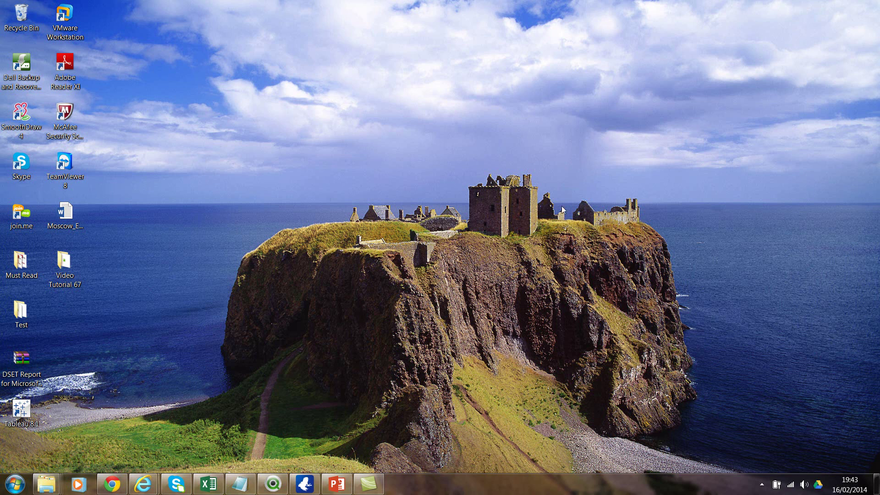
Step: Run the 67_Prj_Folder slide show from slide 1, Prj folder, with the presenter view hidden
left_click(344, 487)
left_click(77, 111)
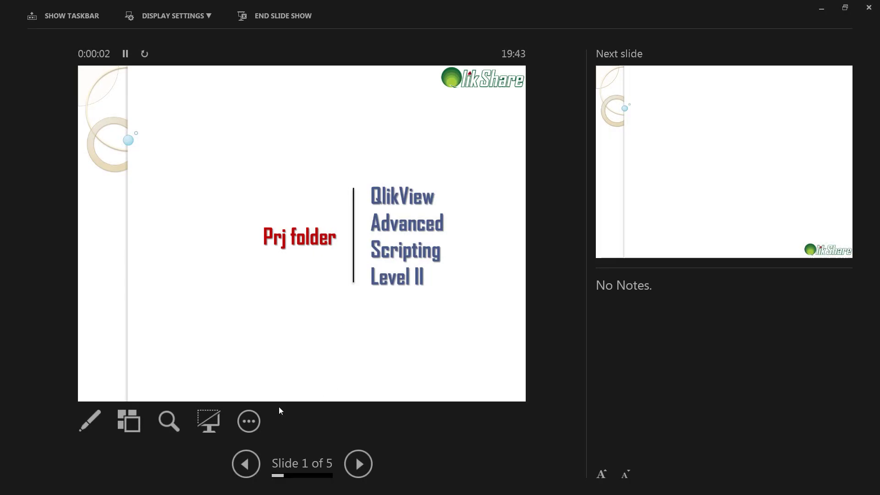
left_click(257, 419)
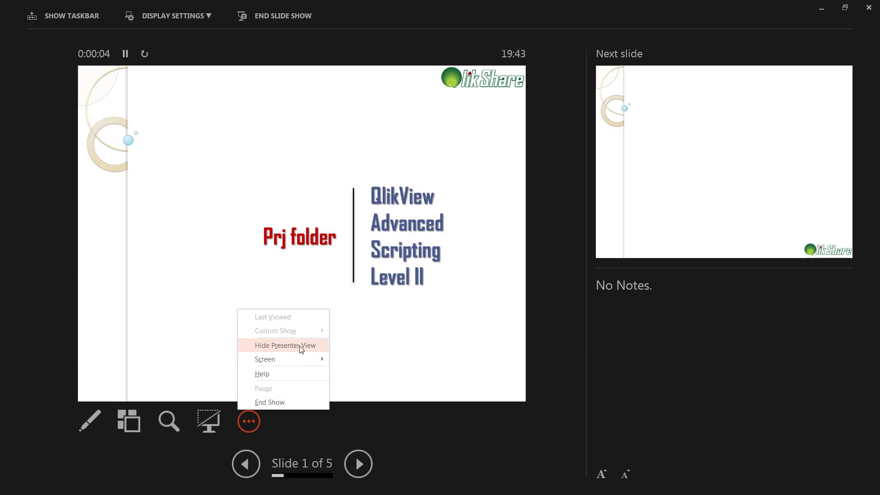
left_click(300, 349)
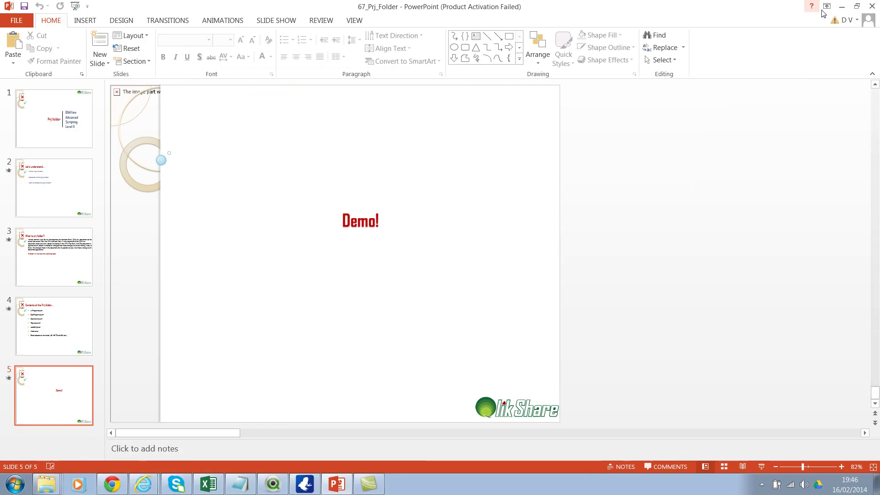
Step: Bring the QlikView QV_Test document to the front and dismiss the colour scheme notification
left_click(843, 7)
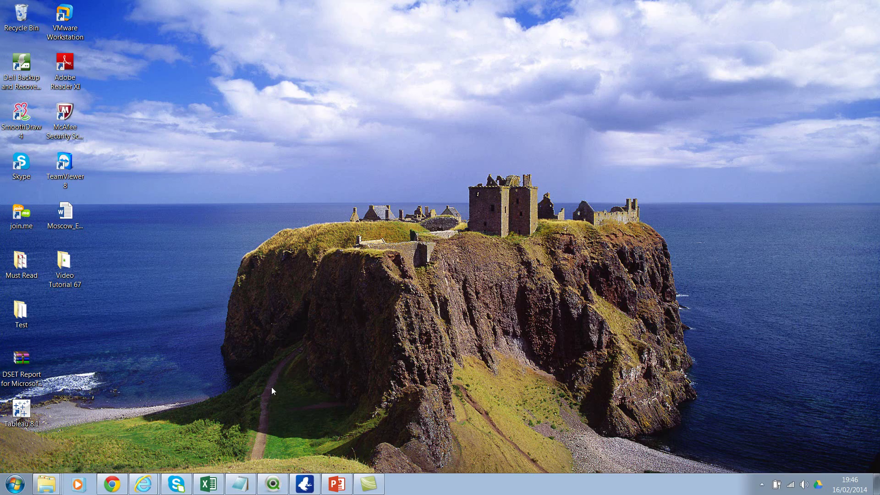
left_click(273, 484)
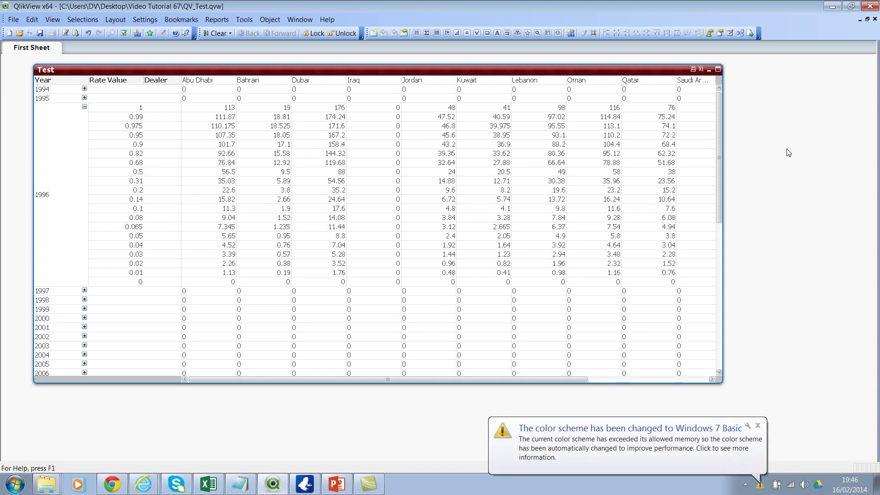
left_click(758, 427)
Step: Check in Save As that QV_Test is in Video Tutorial 67, then show that folder in Explorer
key("alt")
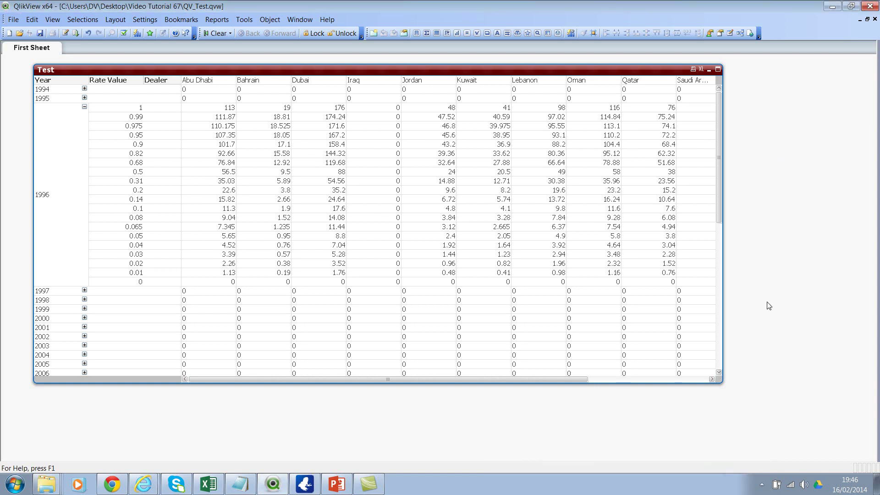
key("Down")
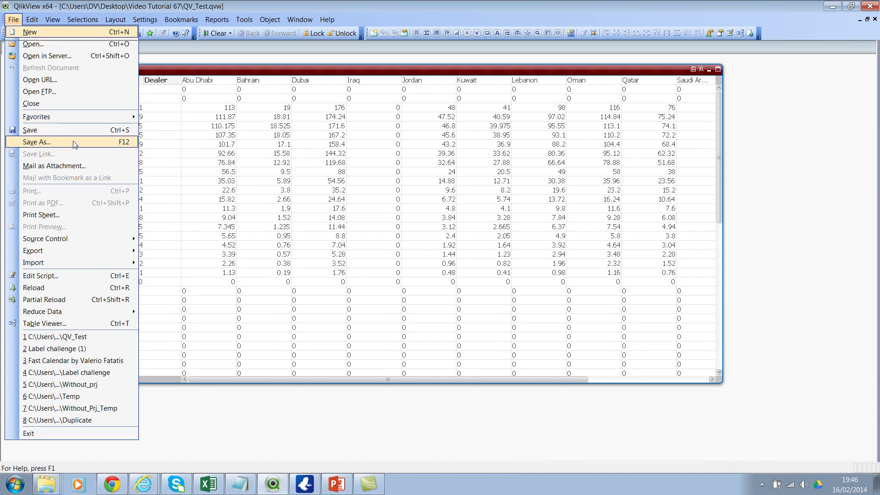
left_click(73, 142)
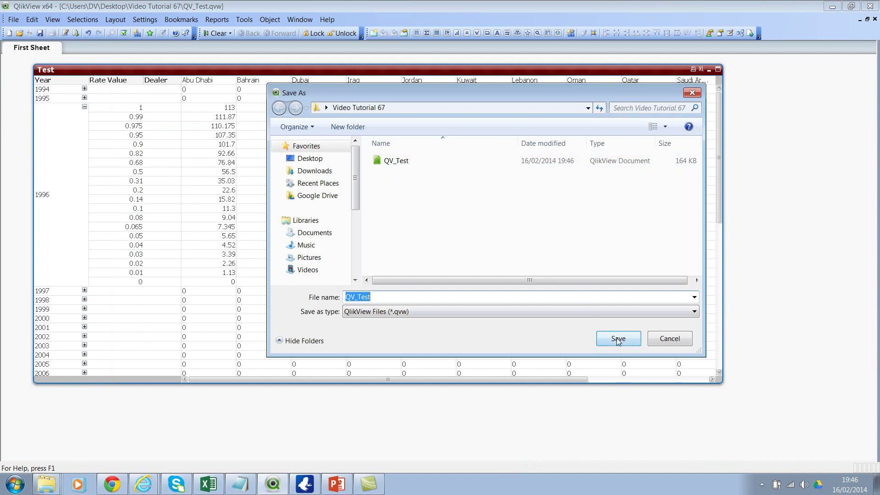
left_click(677, 342)
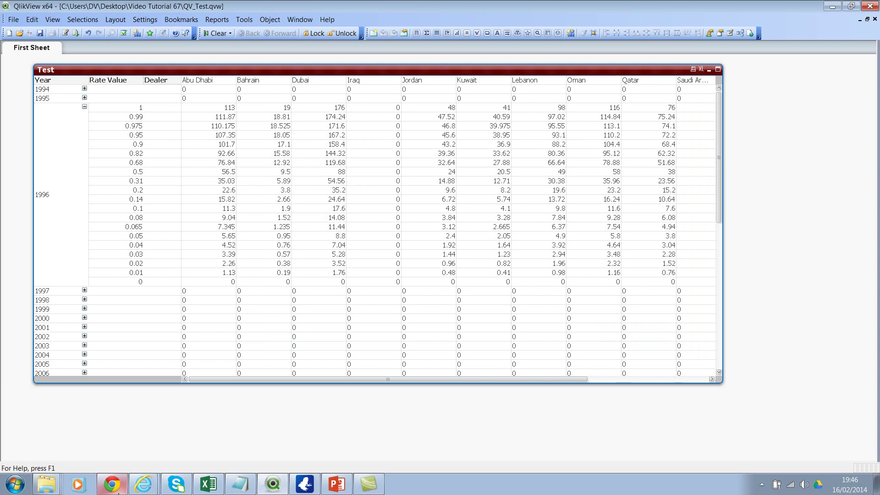
left_click(41, 480)
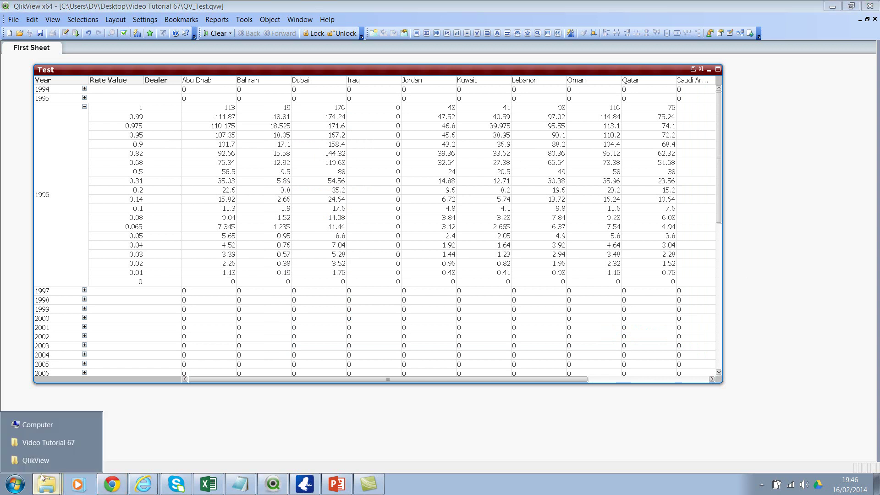
left_click(50, 439)
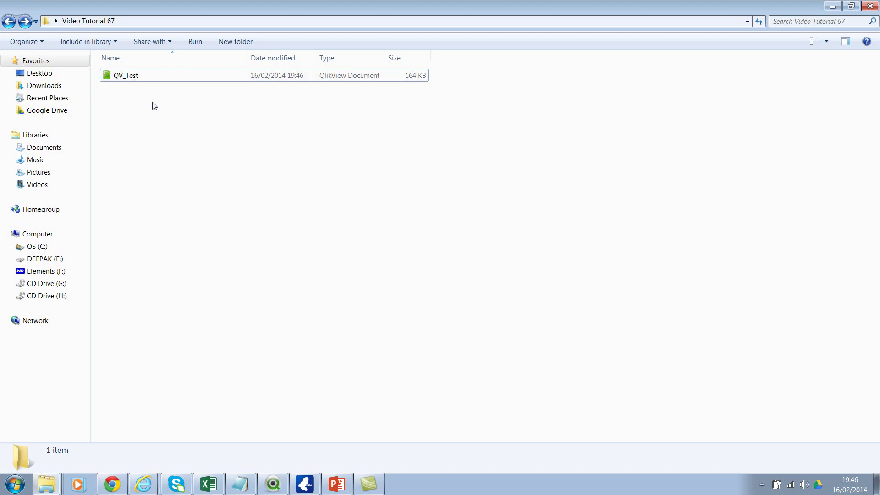
Step: Add a new folder named QV_Test-prj beside the QV_Test document via New > Folder
right_click(182, 111)
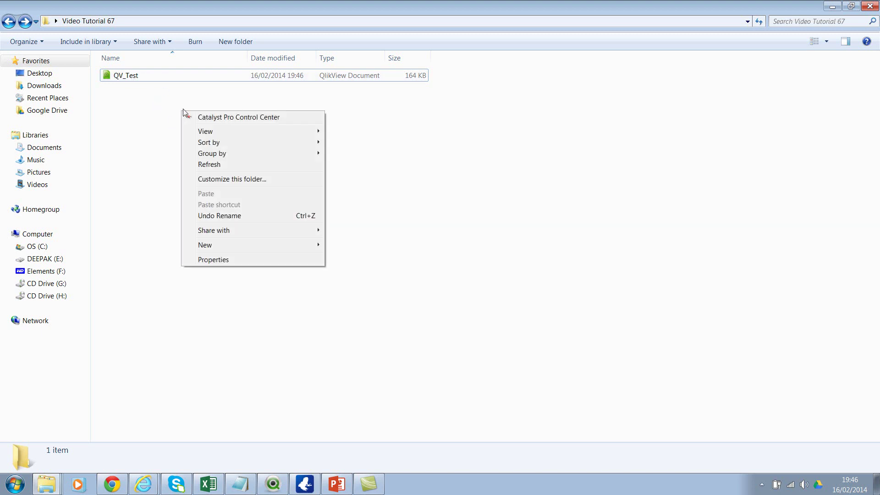
mouse_move(245, 245)
left_click(347, 245)
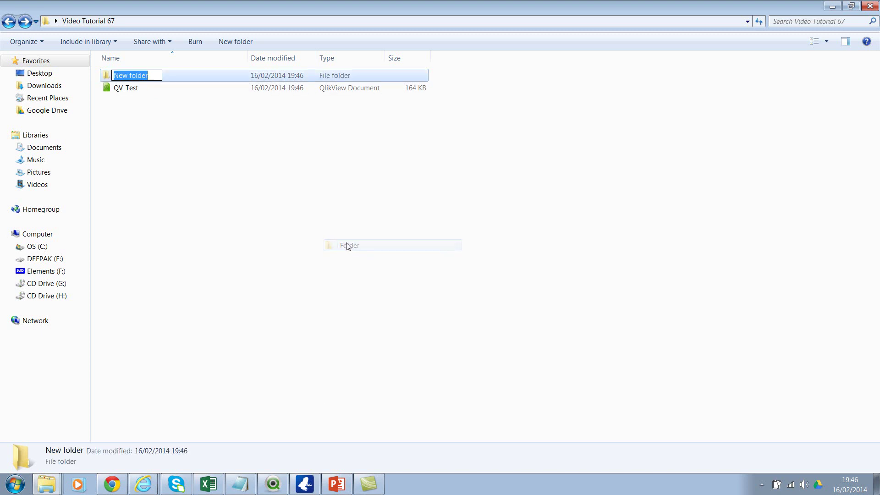
key("Caps_Lock")
type("QV")
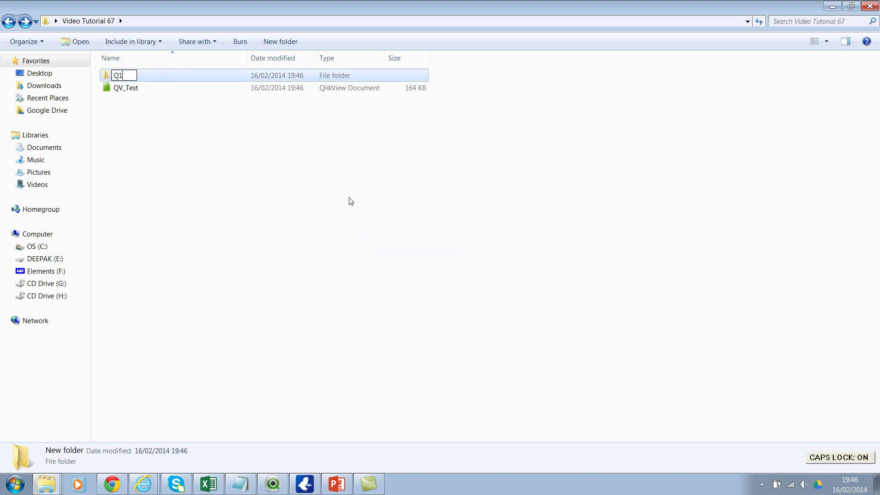
key("Caps_Lock")
type("_Test-prj")
key("Return")
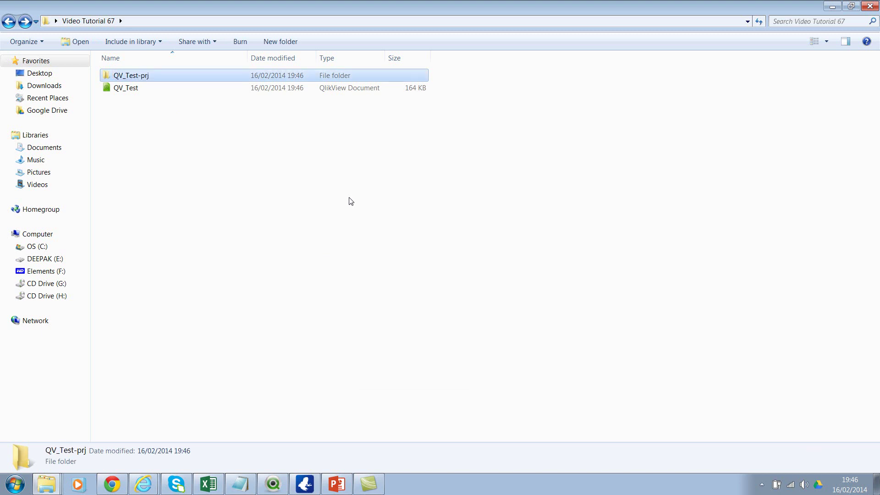
left_click(350, 201)
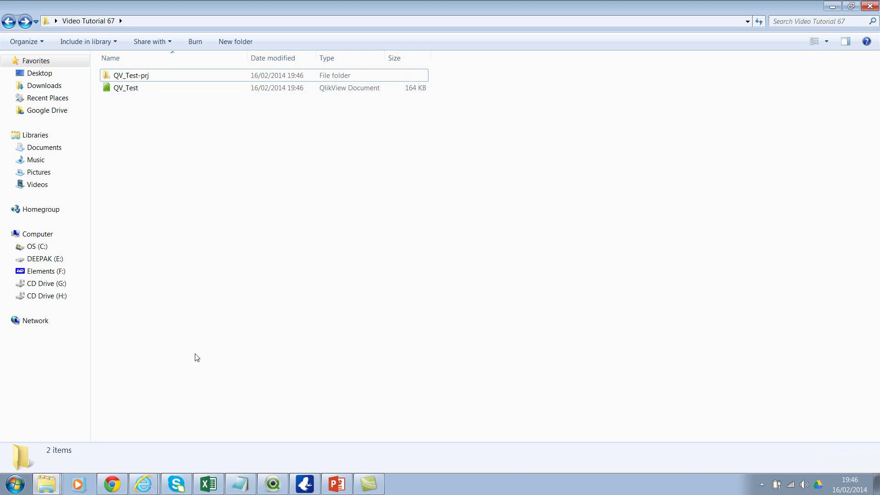
Step: Save QV_Test over the existing QV_Test file in Video Tutorial 67, confirming the replacement
left_click(273, 484)
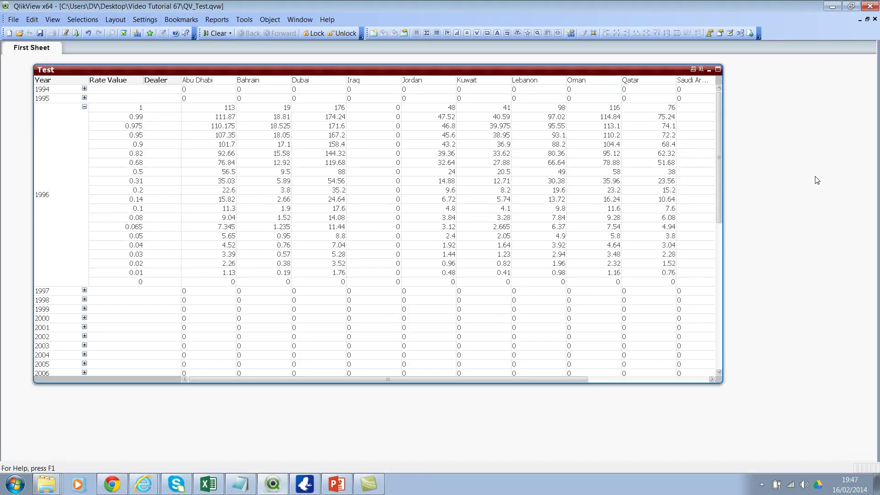
left_click(14, 19)
left_click(69, 142)
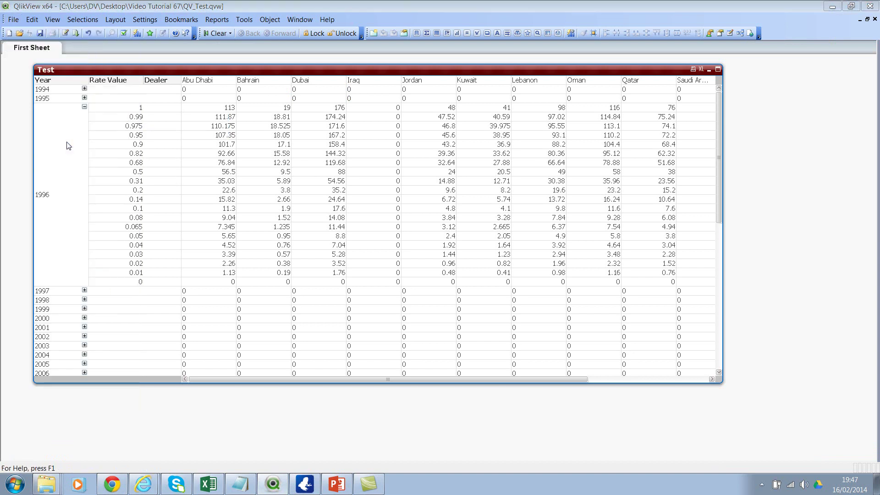
left_click(454, 173)
left_click(620, 339)
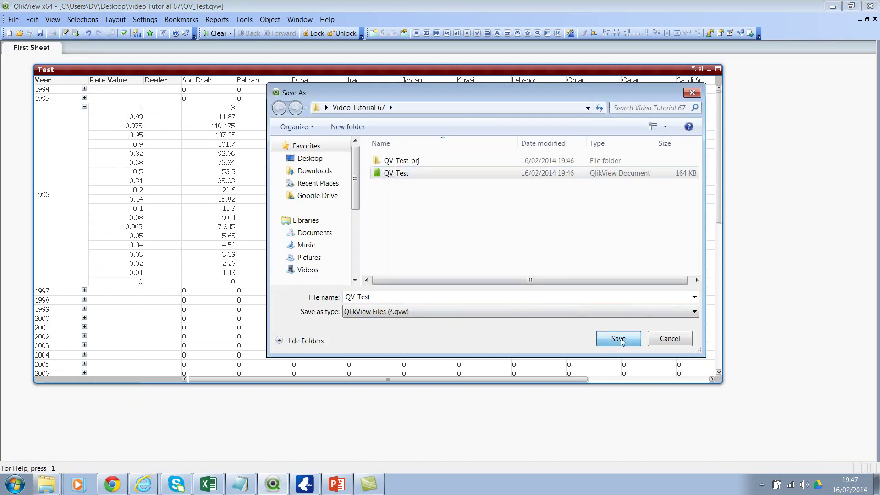
left_click(481, 246)
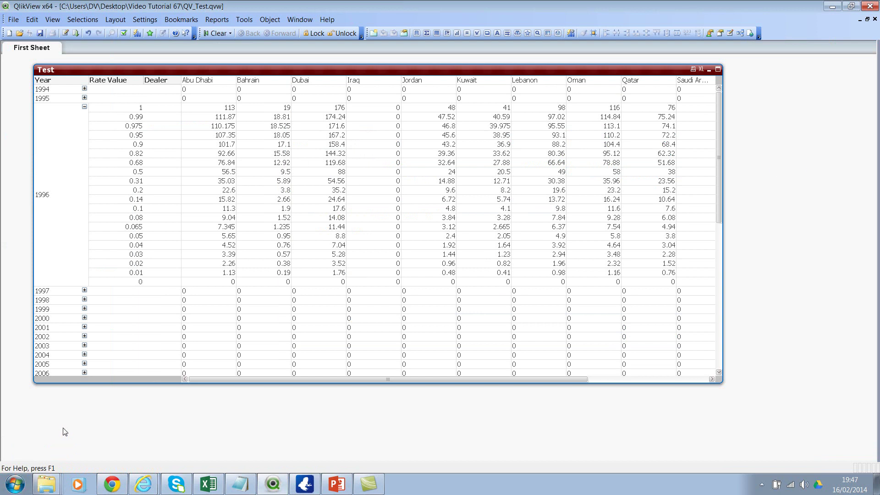
Step: Open CH09.xml from QV_Test-prj and scroll through the pivot table settings showing Name Test
mouse_move(48, 485)
left_click(36, 441)
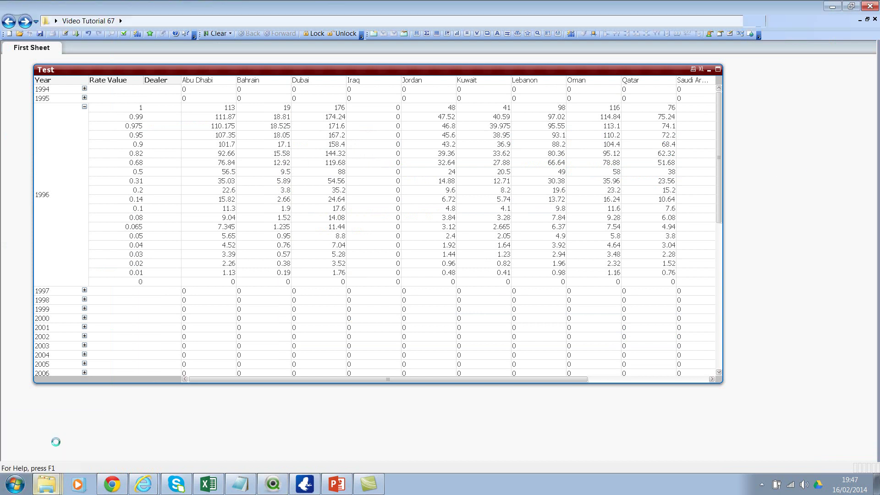
double_click(156, 78)
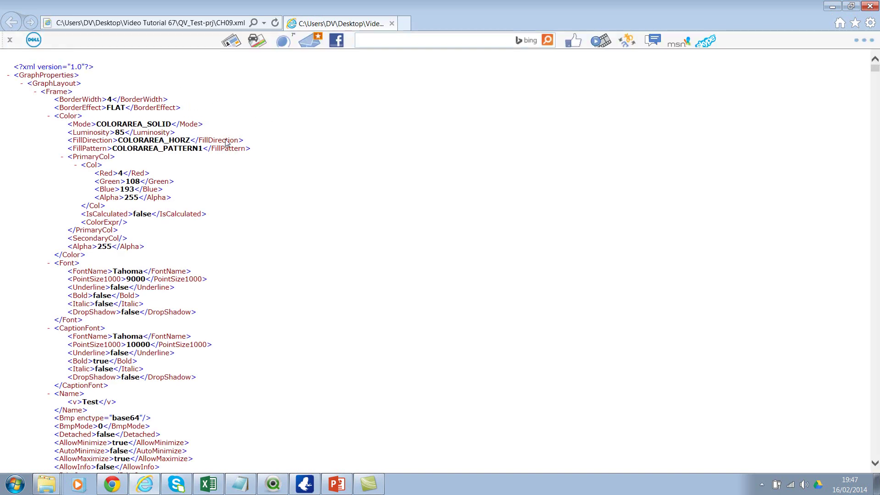
scroll(220, 144, "down", 20)
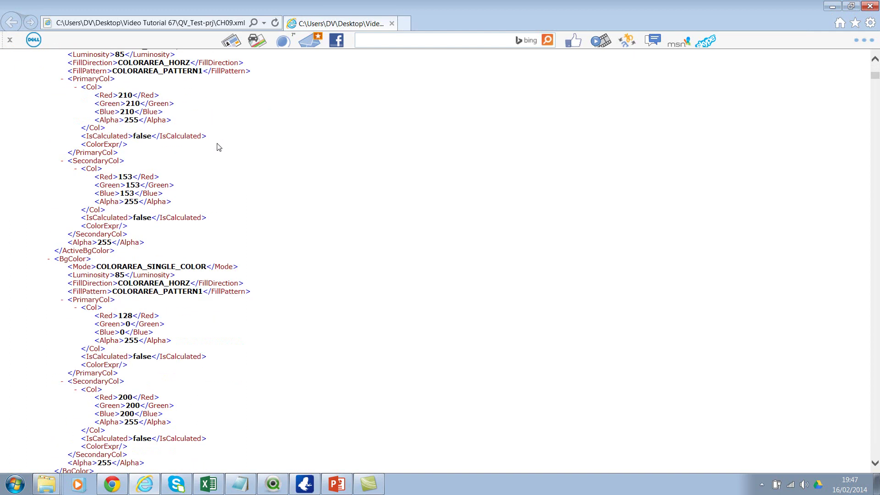
scroll(218, 147, "down", 15)
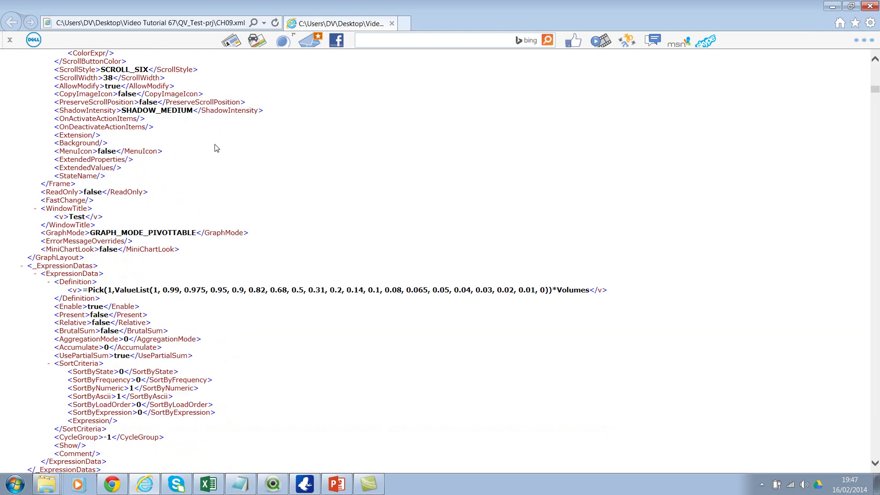
left_click(273, 485)
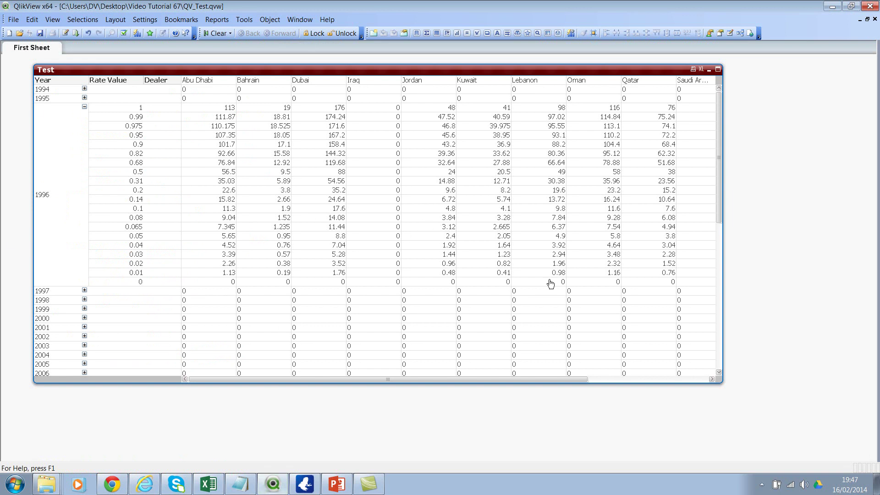
Step: Change the pivot table's Window Title from Test to New Test in Properties and save
right_click(228, 72)
left_click(247, 72)
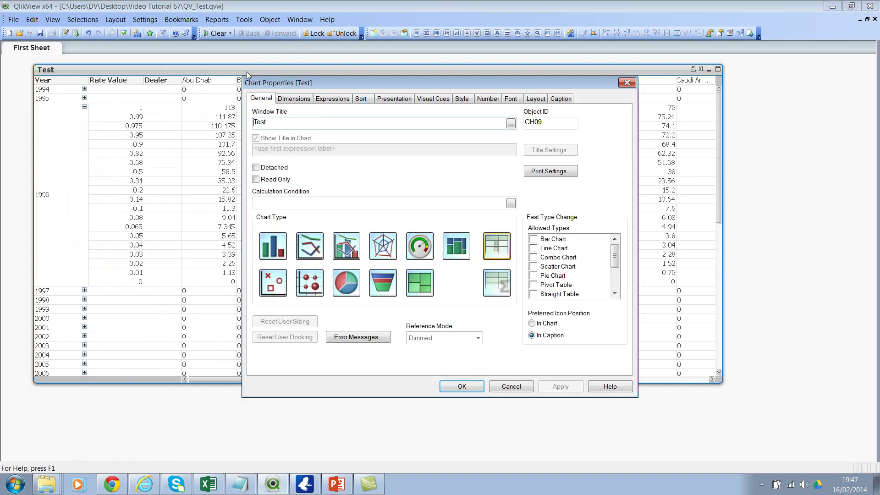
double_click(303, 128)
type("New Test")
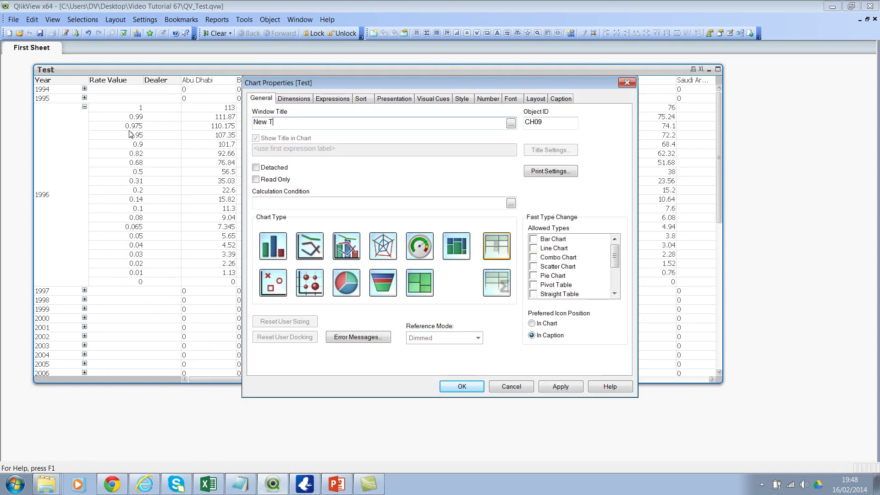
left_click(477, 389)
key("ctrl+s")
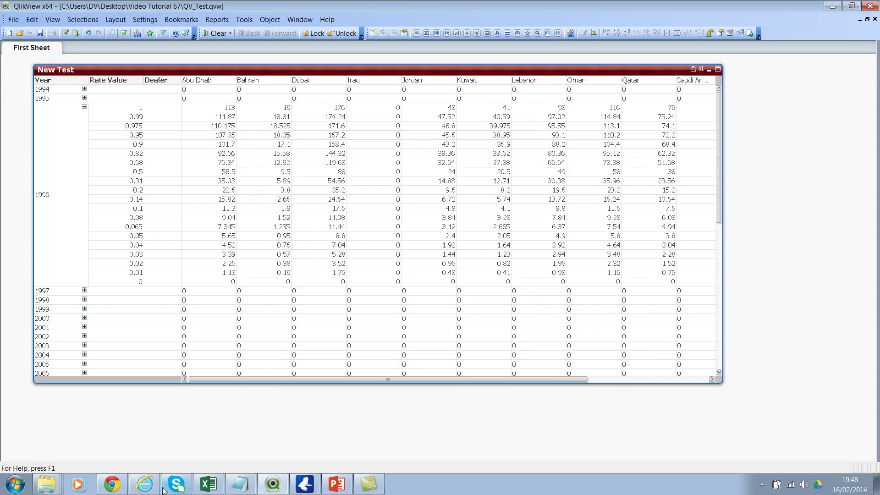
Step: Reload CH09.xml with F5, collapse the <Font> section and highlight the New Test name
left_click(146, 482)
scroll(320, 305, "up", 20)
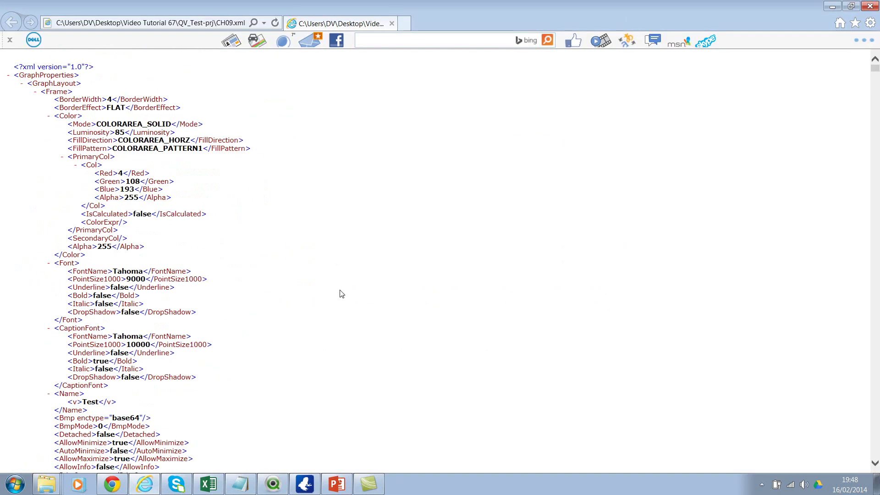
key("F5")
left_click(347, 264)
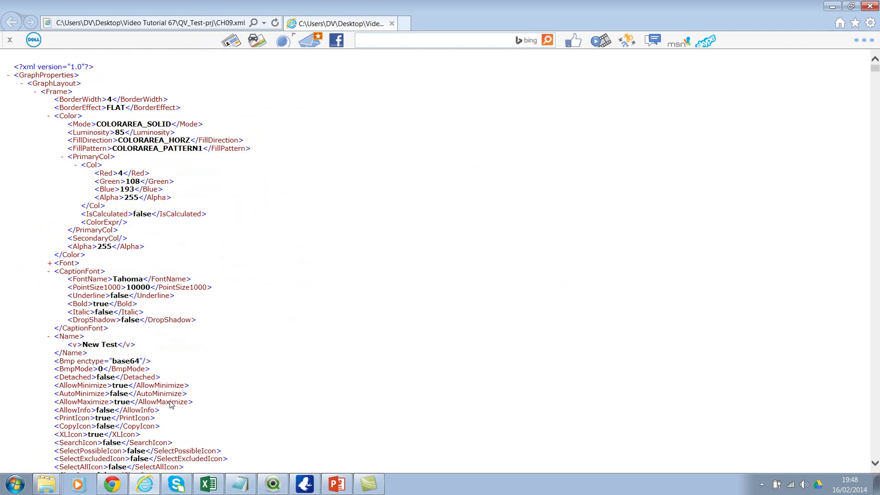
left_click_drag(83, 345, 243, 347)
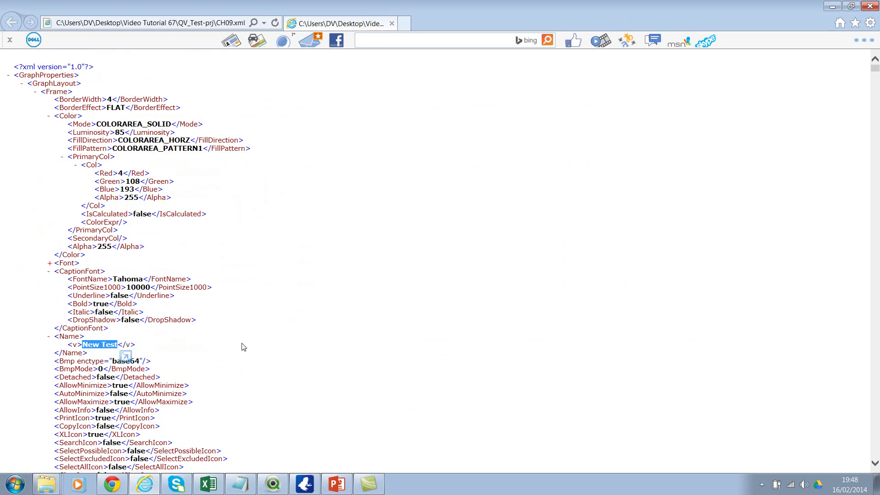